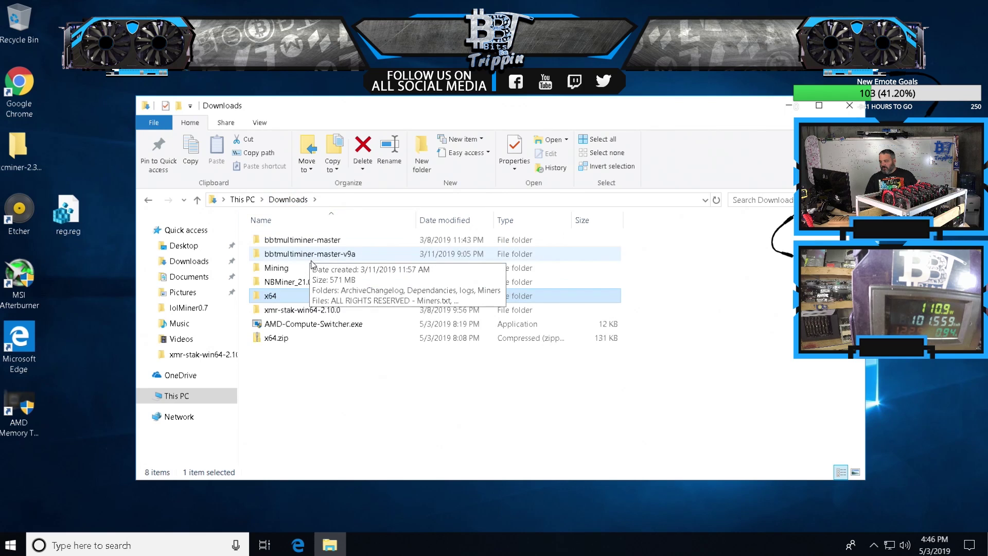
Open the PolarisBiosEditor-master folder inside Mining and launch PolarisBiosEditor.exe
{"action": "left_click", "coordinate": [273, 273]}
{"action": "double_click", "coordinate": [272, 273]}
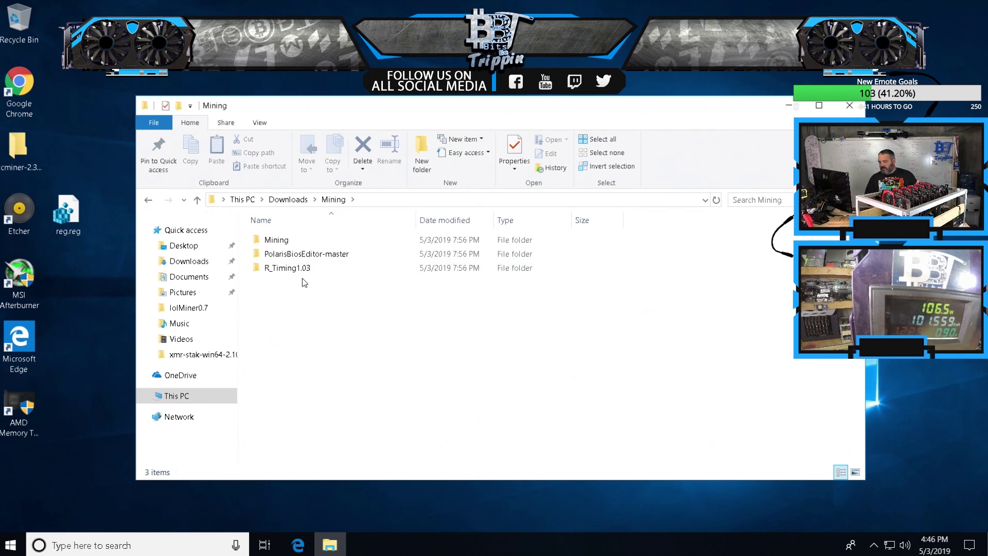
{"action": "double_click", "coordinate": [307, 254]}
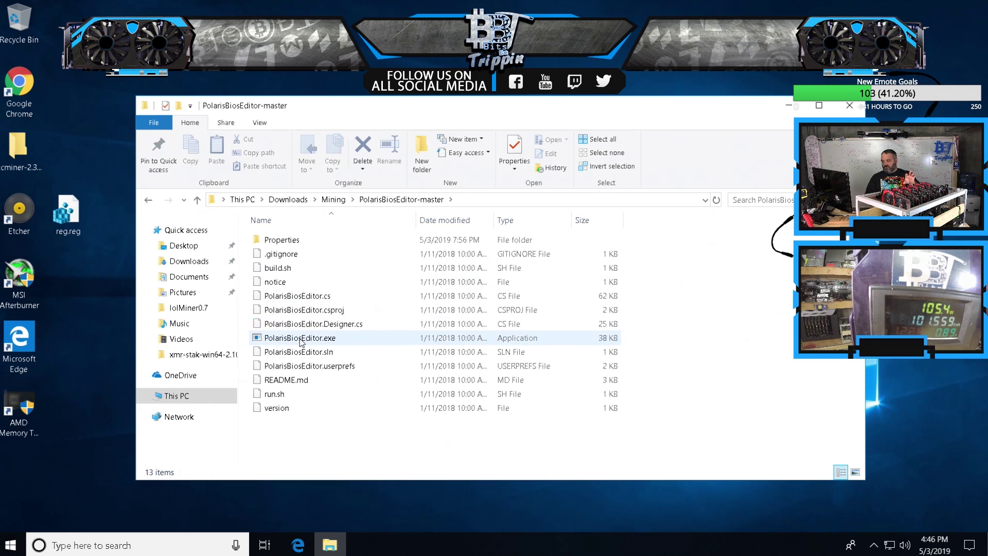
{"action": "left_click", "coordinate": [301, 339]}
{"action": "double_click", "coordinate": [301, 339]}
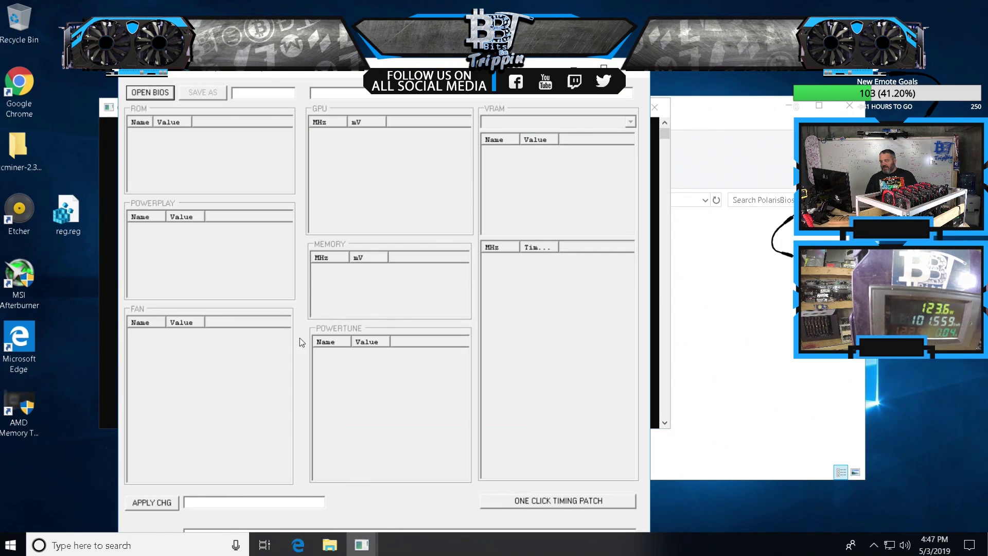
{"action": "left_click_drag", "start_coordinate": [286, 73], "coordinate": [222, 132]}
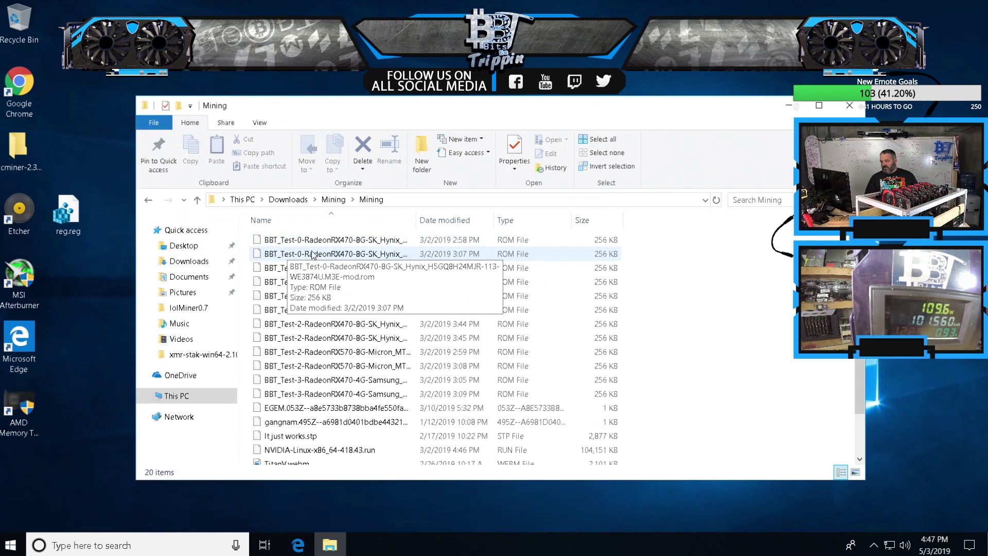
Examine the BBT_Test ROM files in the inner Mining folder, widening the Name column to read their full card and memory names
{"action": "scroll", "coordinate": [421, 256], "scroll_direction": "down", "scroll_amount": 1}
{"action": "scroll", "coordinate": [421, 256], "scroll_direction": "up", "scroll_amount": 1}
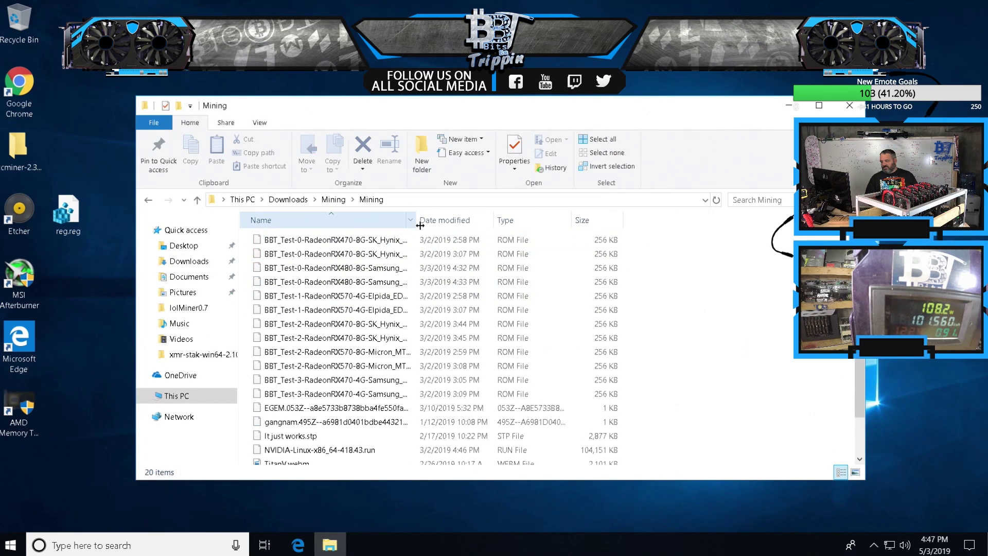
{"action": "left_click_drag", "start_coordinate": [415, 220], "coordinate": [568, 220]}
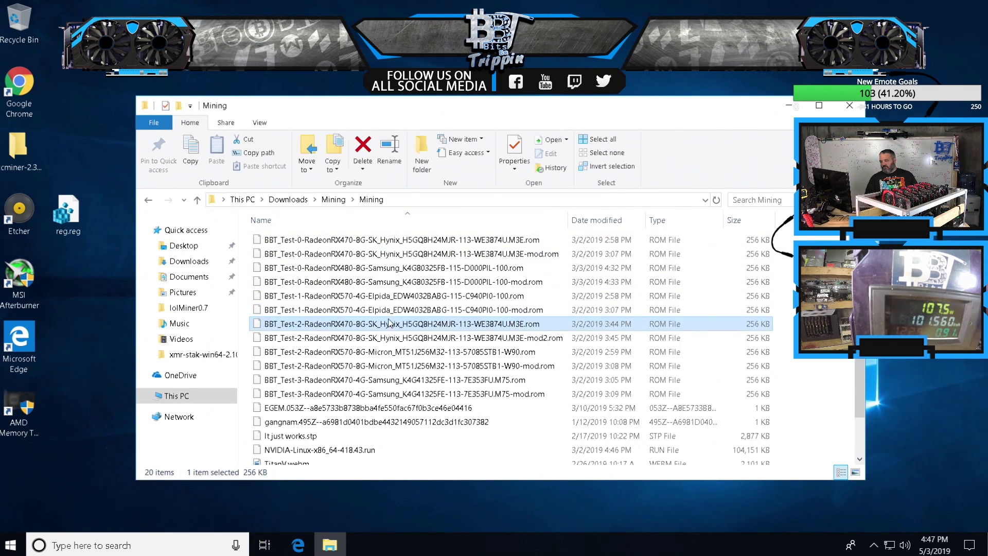
{"action": "left_click", "coordinate": [332, 269]}
{"action": "left_click", "coordinate": [333, 309]}
{"action": "left_click", "coordinate": [340, 355]}
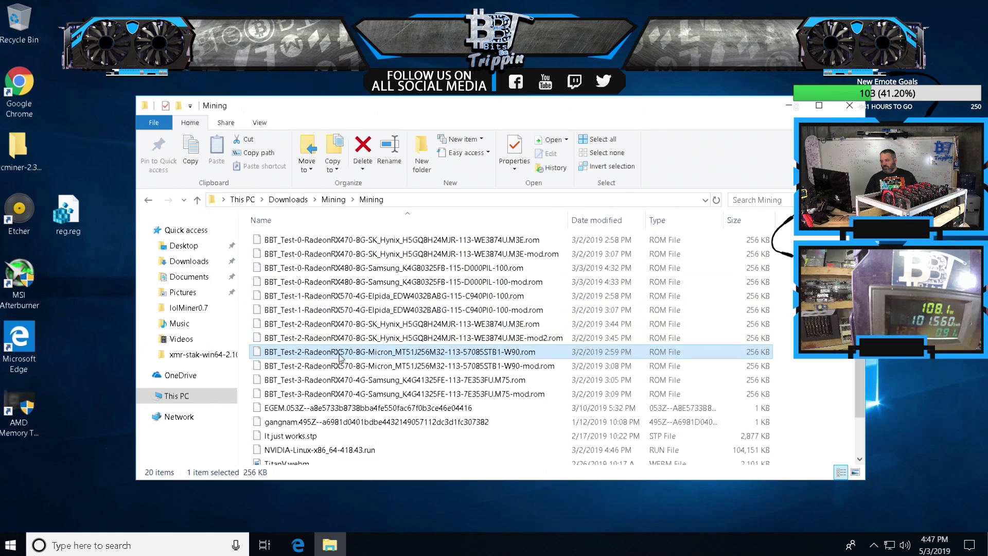
{"action": "left_click", "coordinate": [340, 338]}
{"action": "left_click", "coordinate": [338, 310]}
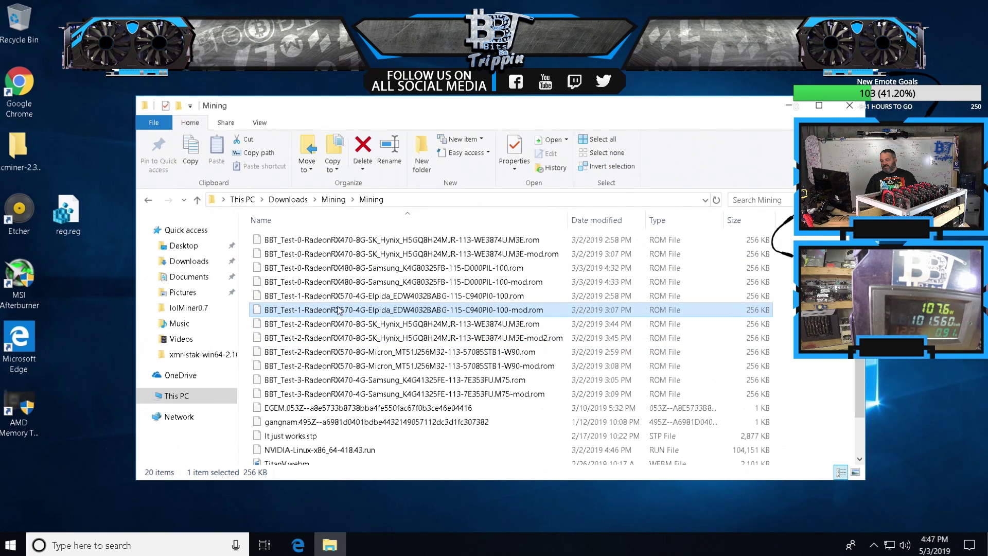
{"action": "left_click", "coordinate": [332, 268]}
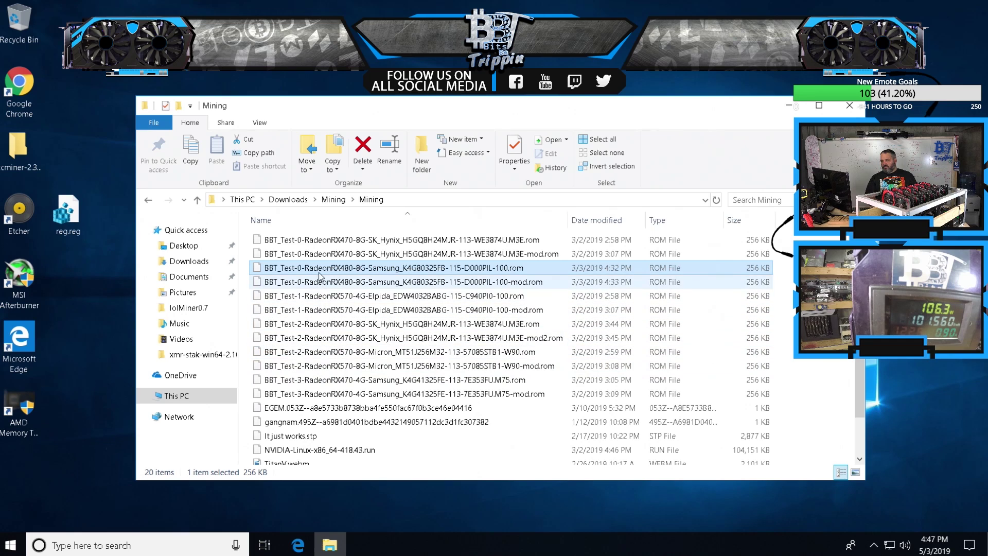
{"action": "left_click", "coordinate": [324, 254]}
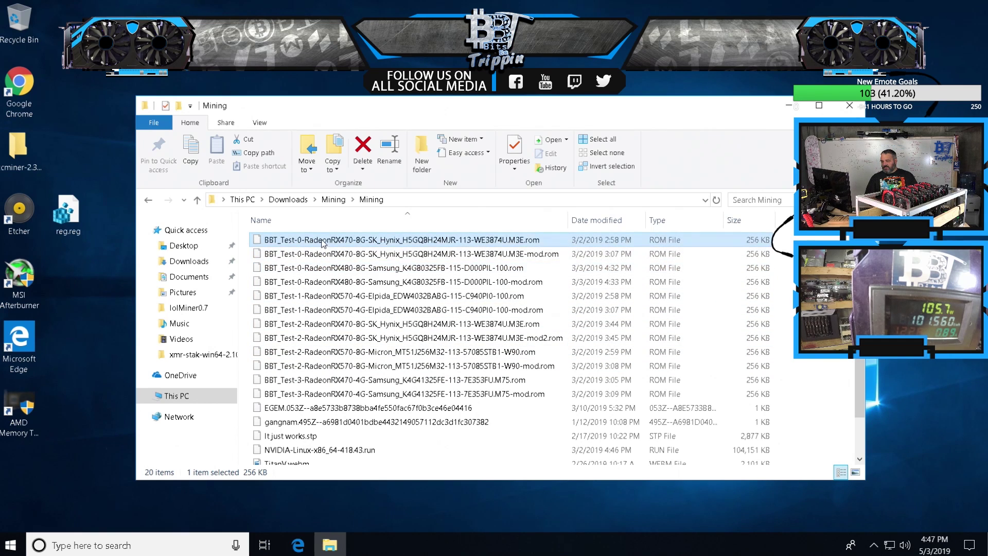
{"action": "left_click", "coordinate": [323, 268]}
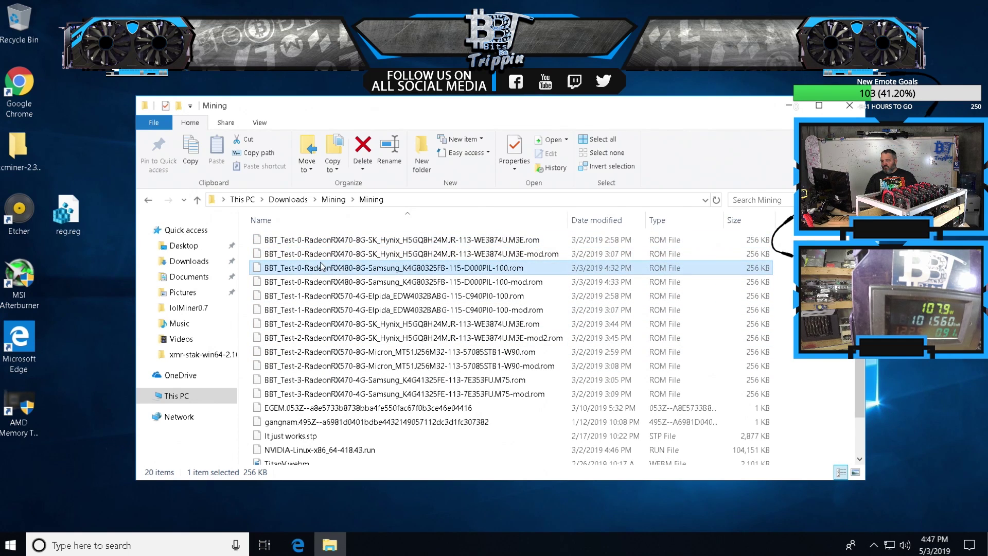
{"action": "left_click", "coordinate": [323, 240]}
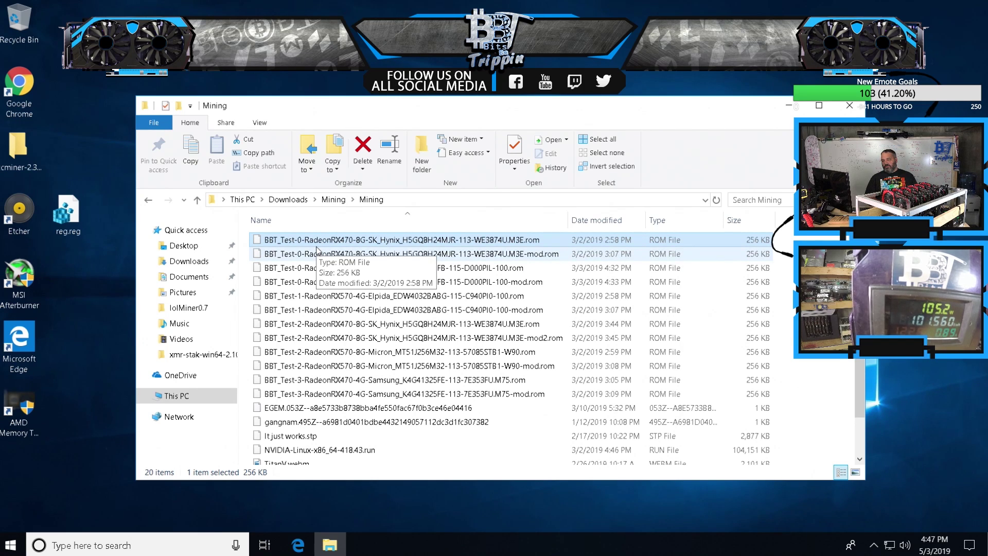
{"action": "left_click_drag", "start_coordinate": [421, 108], "coordinate": [507, 111]}
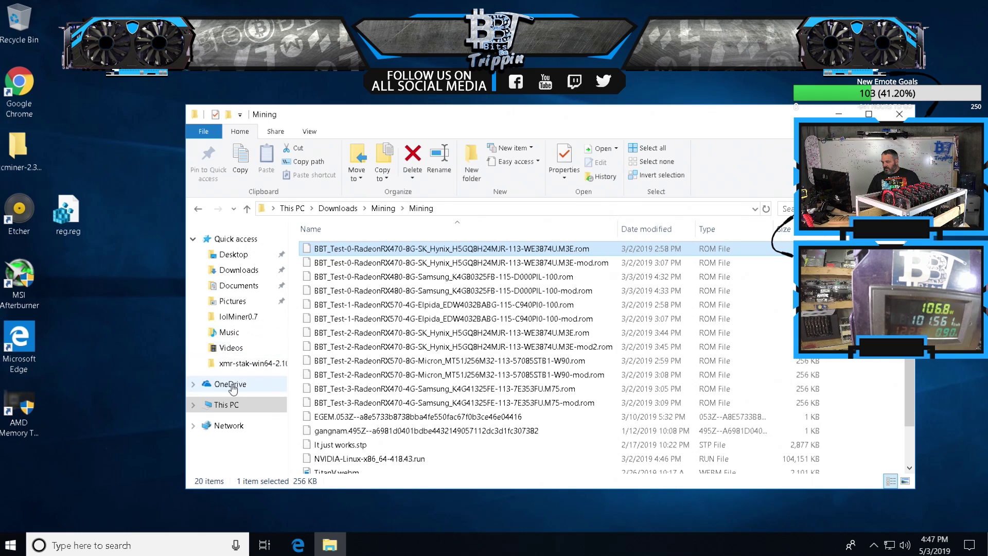
Go from Downloads through Mining to PolarisBiosEditor-master, run PolarisBiosEditor.exe as administrator and allow it to make changes
{"action": "left_click", "coordinate": [231, 404]}
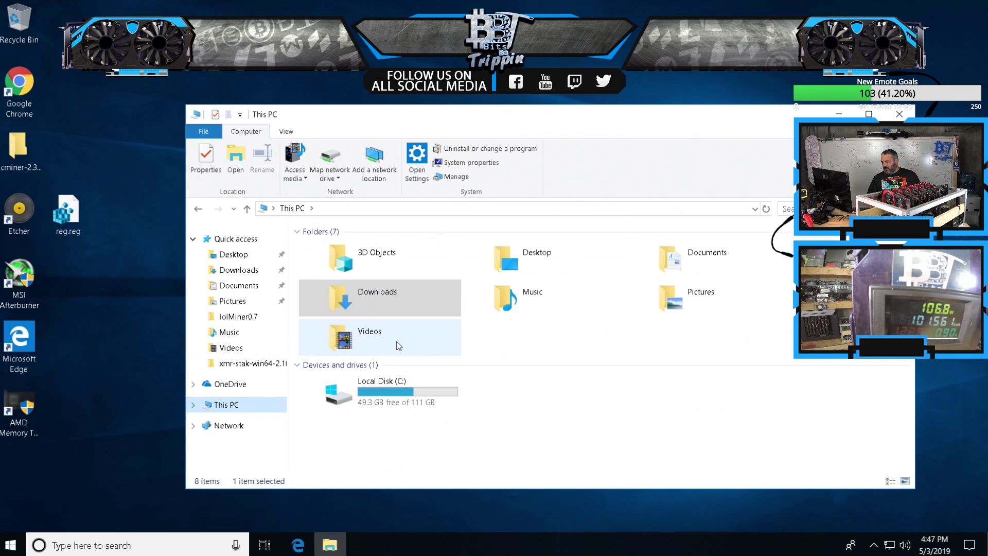
{"action": "double_click", "coordinate": [371, 292]}
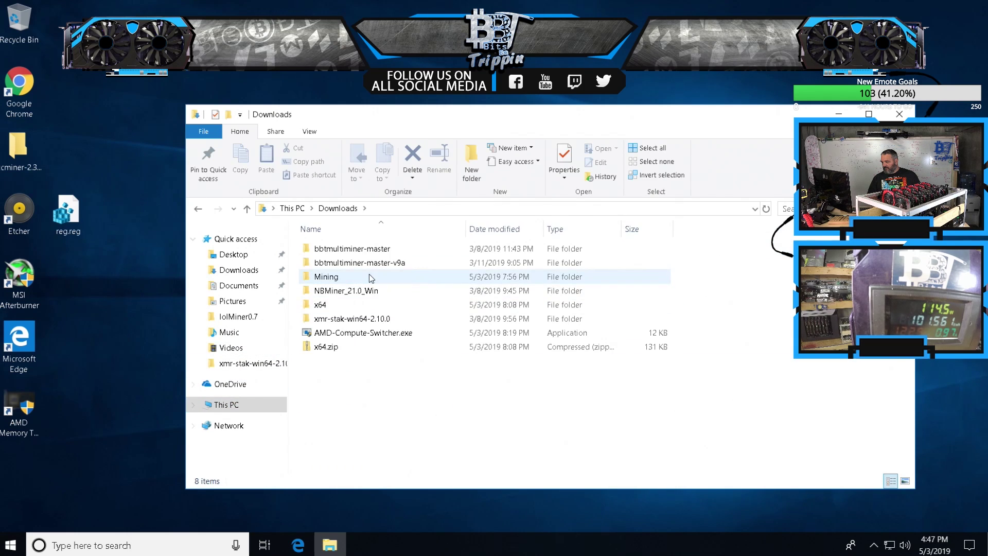
{"action": "double_click", "coordinate": [343, 279]}
{"action": "double_click", "coordinate": [350, 263]}
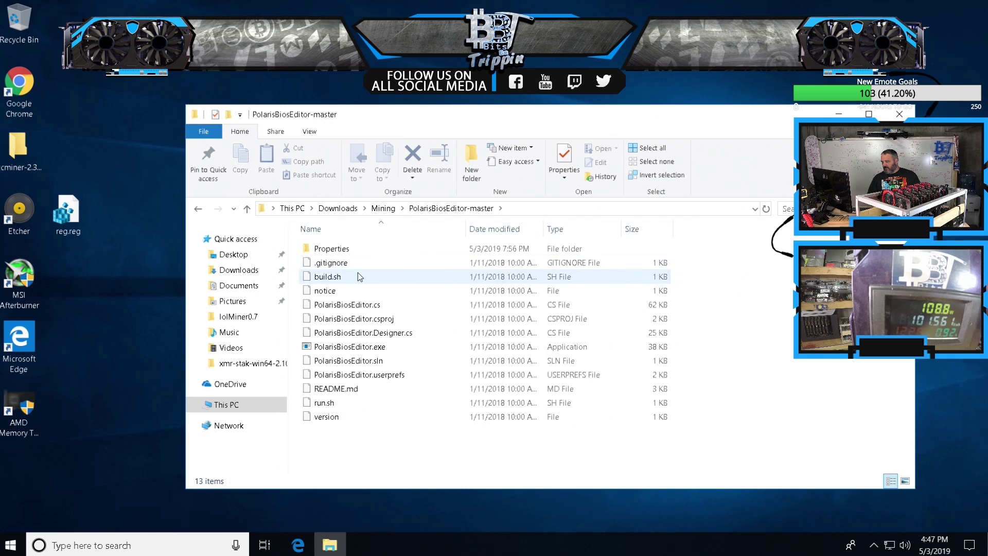
{"action": "right_click", "coordinate": [350, 347]}
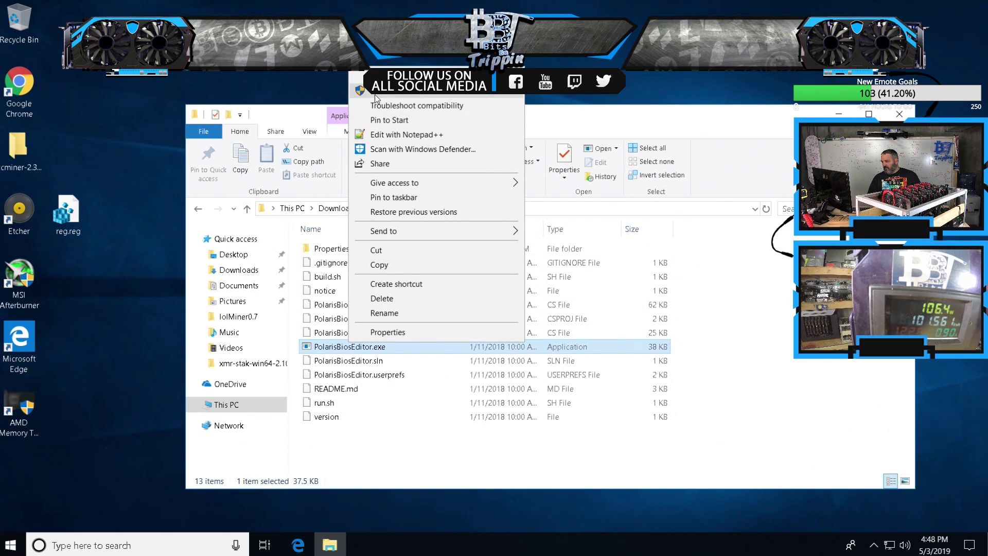
{"action": "left_click", "coordinate": [397, 91]}
{"action": "left_click", "coordinate": [430, 366]}
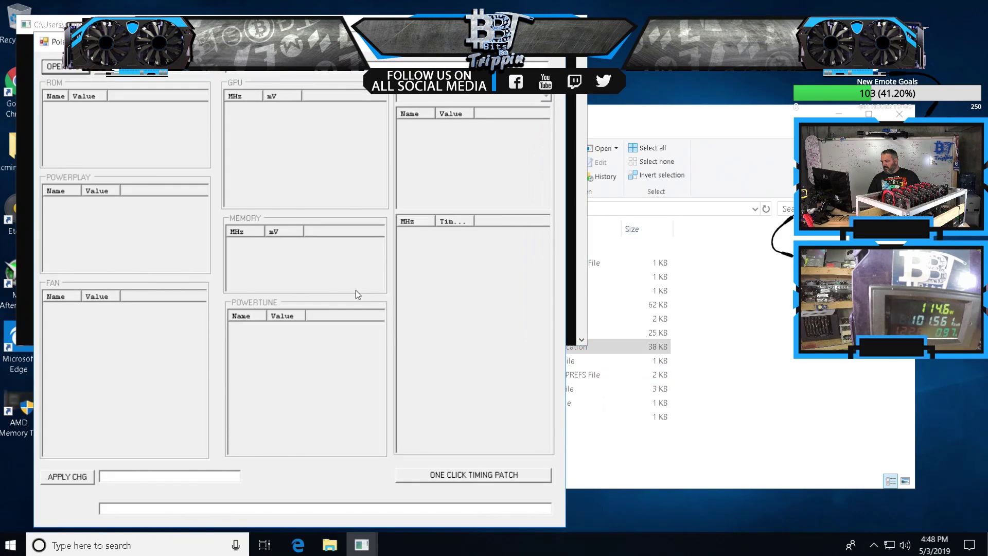
Load a BBT_Test BIOS ROM from the inner Mining folder into the BIOS editor, with the full file names shown
{"action": "left_click", "coordinate": [59, 66]}
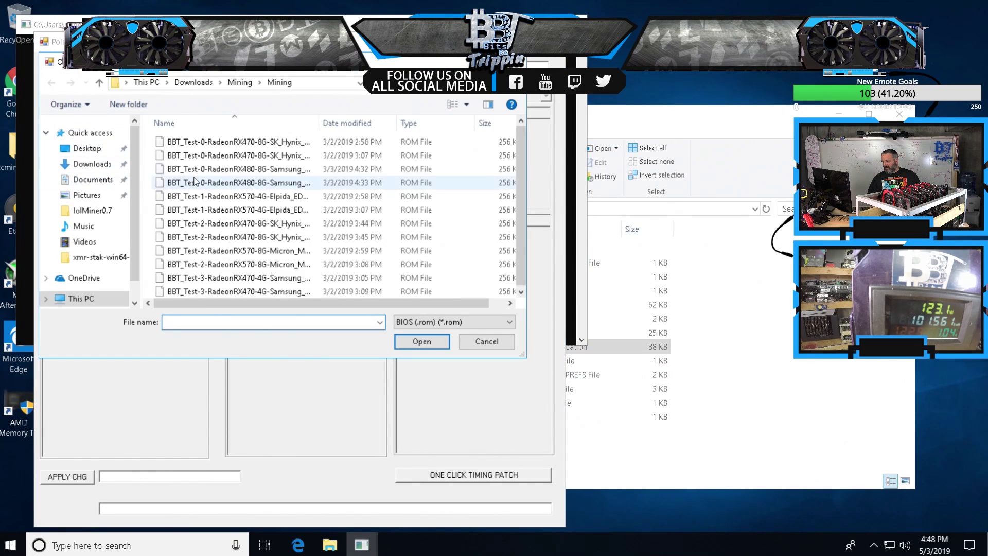
{"action": "double_click", "coordinate": [319, 123]}
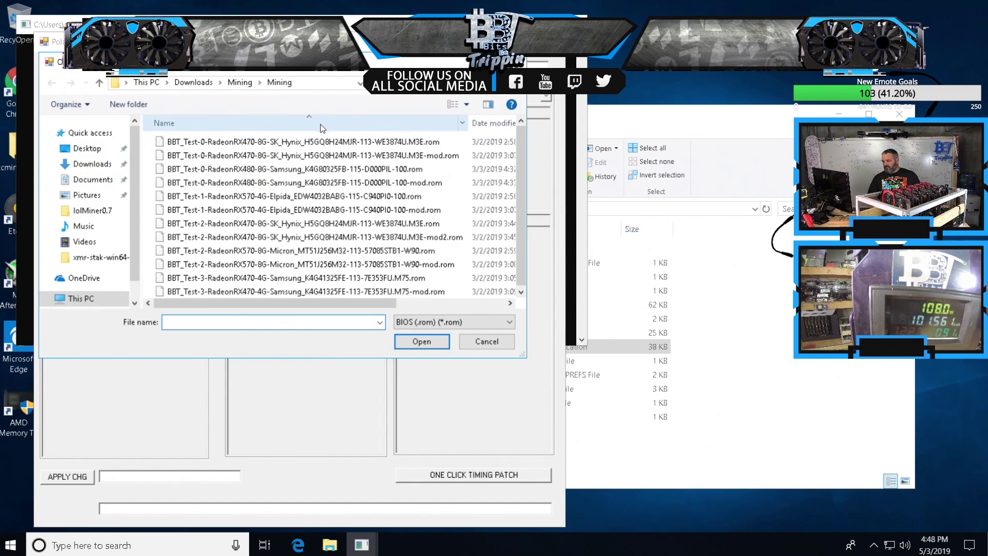
{"action": "left_click", "coordinate": [250, 155]}
{"action": "left_click", "coordinate": [430, 345]}
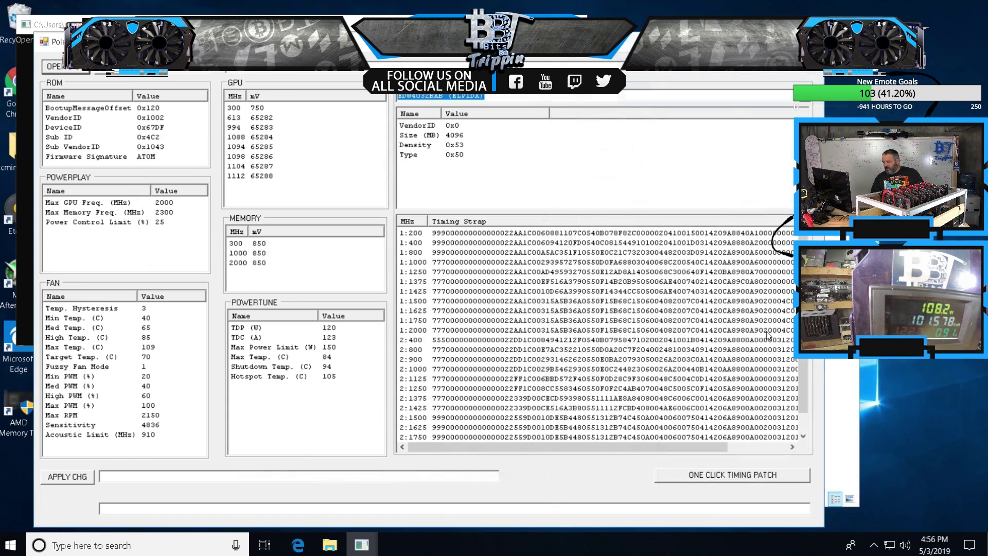
Widen the editor to show the full timing straps and copy the timing string of the 2:2000 memory entry
{"action": "left_click_drag", "start_coordinate": [656, 446], "coordinate": [754, 453]}
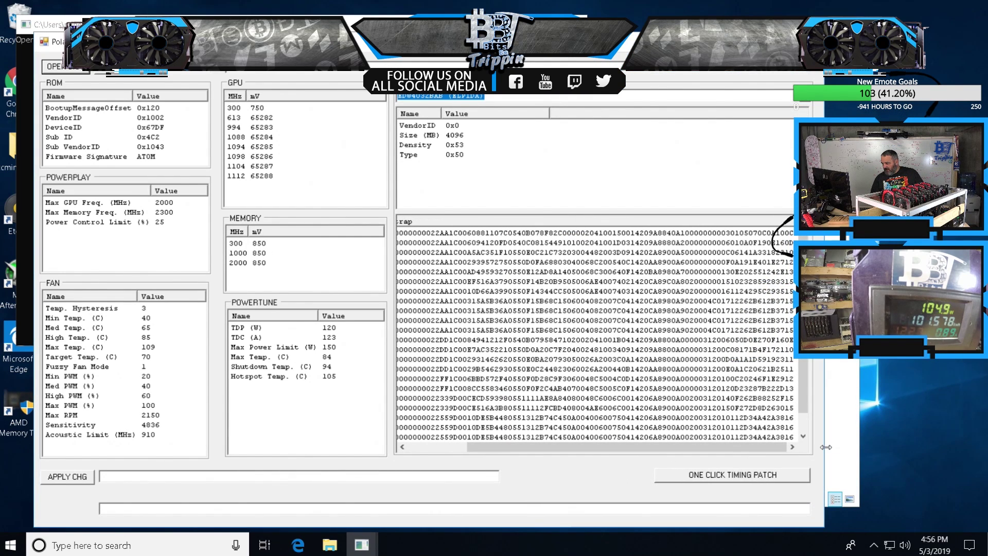
{"action": "left_click_drag", "start_coordinate": [825, 448], "coordinate": [933, 435]}
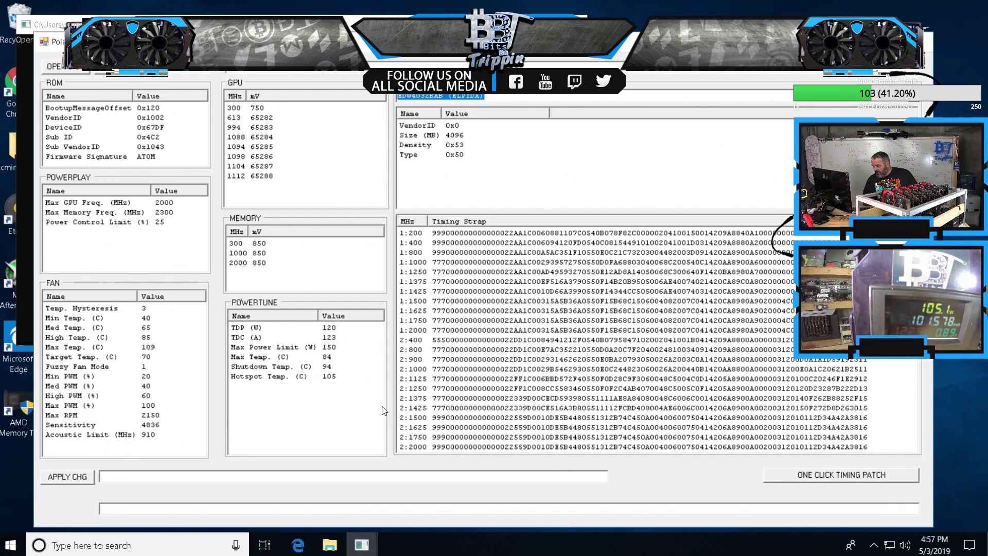
{"action": "left_click_drag", "start_coordinate": [414, 419], "coordinate": [409, 448]}
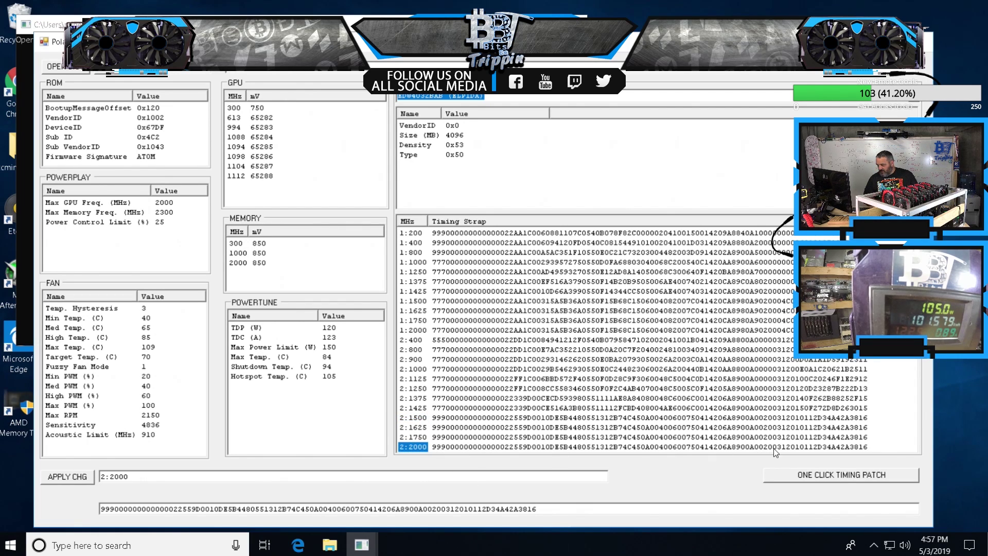
{"action": "left_click_drag", "start_coordinate": [551, 509], "coordinate": [87, 505]}
{"action": "right_click", "coordinate": [126, 508]}
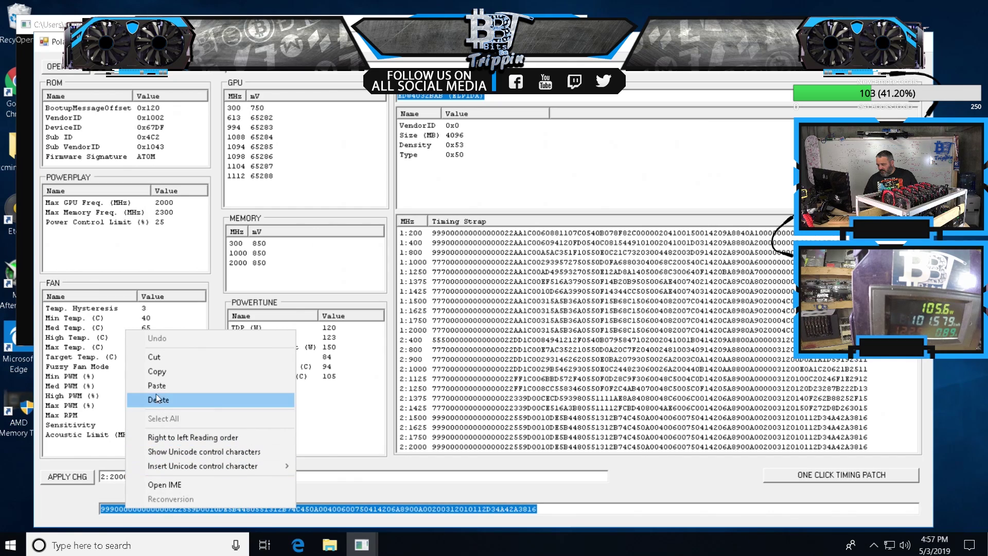
{"action": "left_click", "coordinate": [156, 375]}
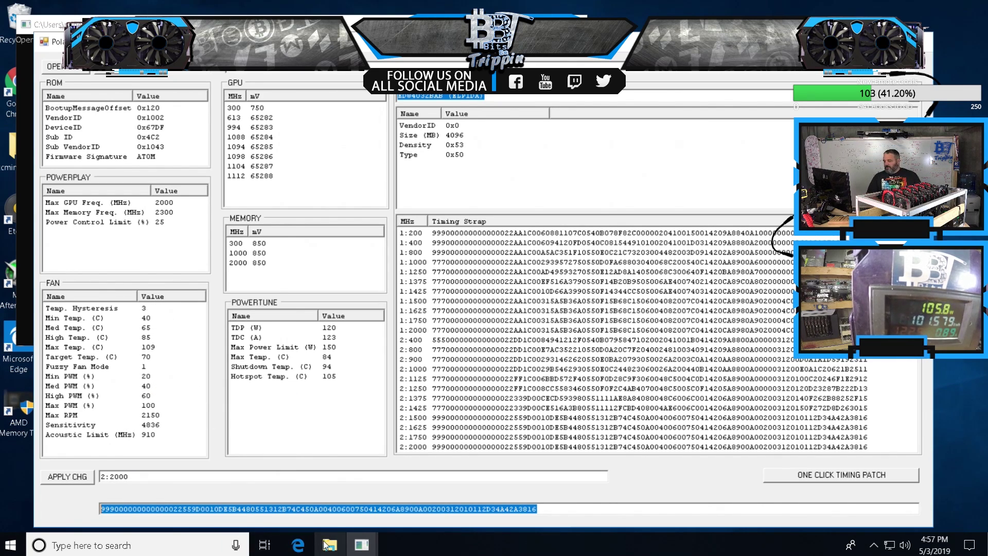
Start Windows PowerShell as administrator and change directory up to the root of drive C with cd.
{"action": "mouse_move", "coordinate": [327, 547]}
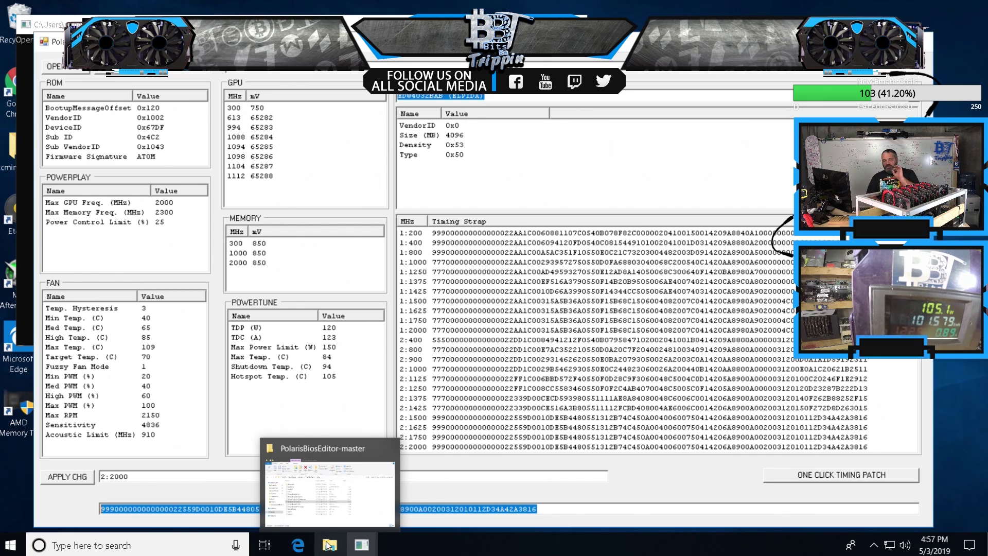
{"action": "left_click", "coordinate": [145, 546]}
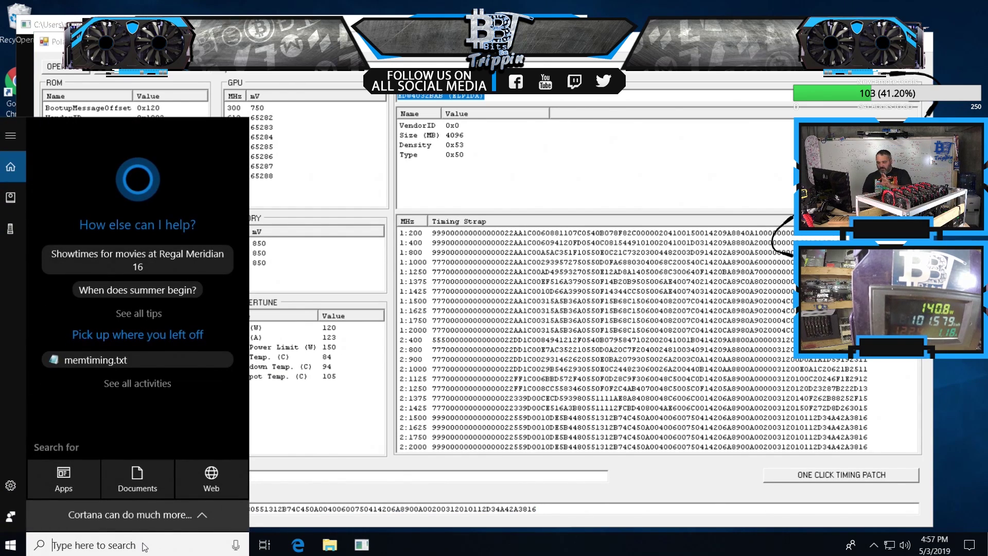
{"action": "type", "text": "power"}
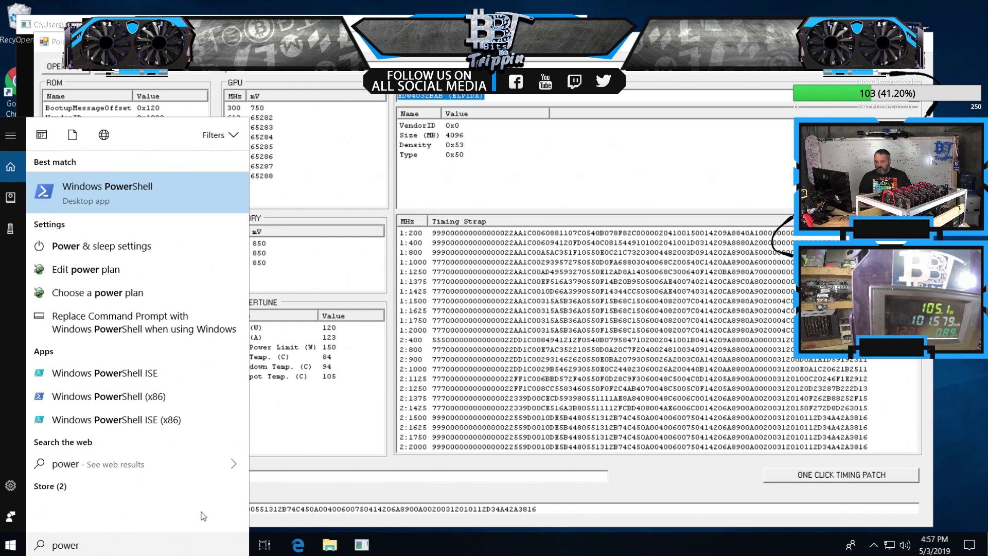
{"action": "right_click", "coordinate": [181, 203]}
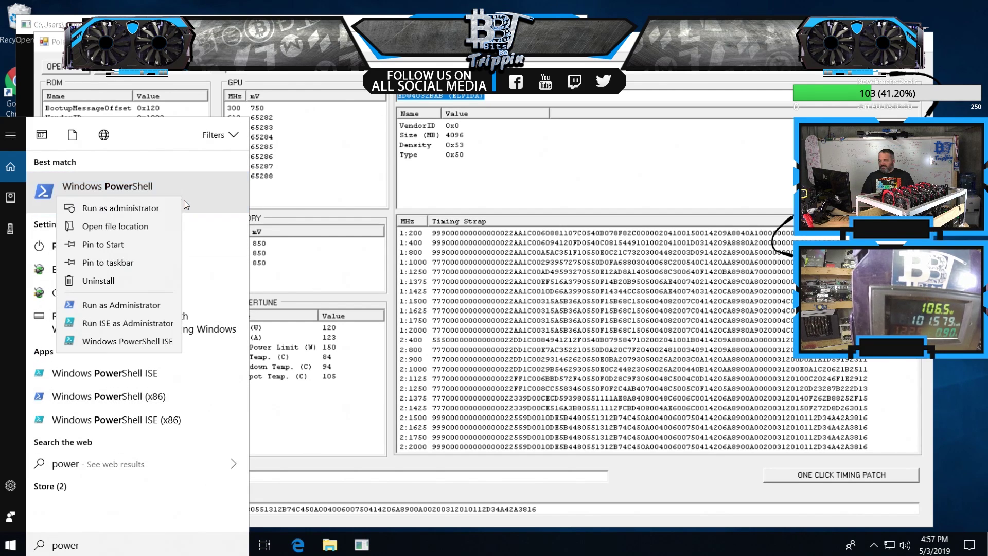
{"action": "left_click", "coordinate": [145, 215]}
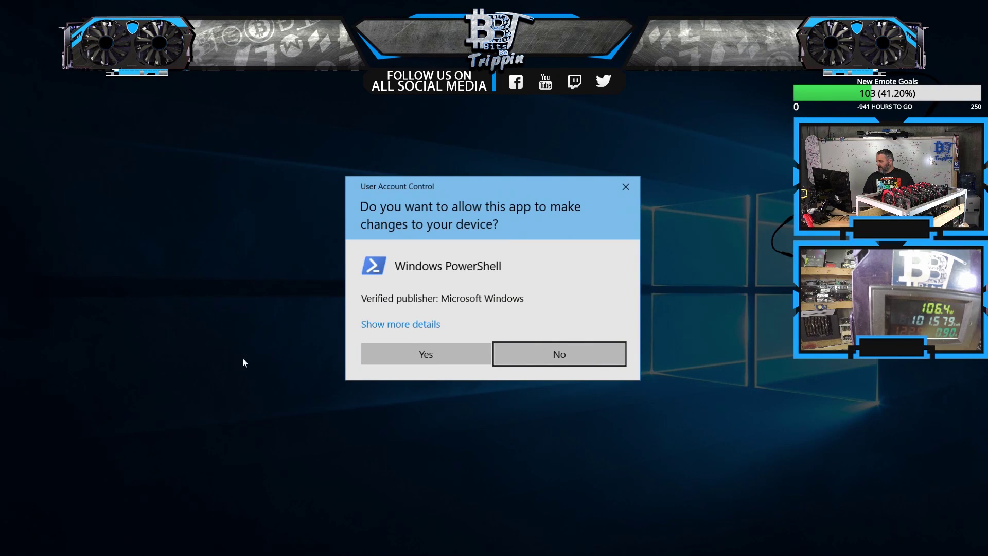
{"action": "left_click", "coordinate": [403, 350]}
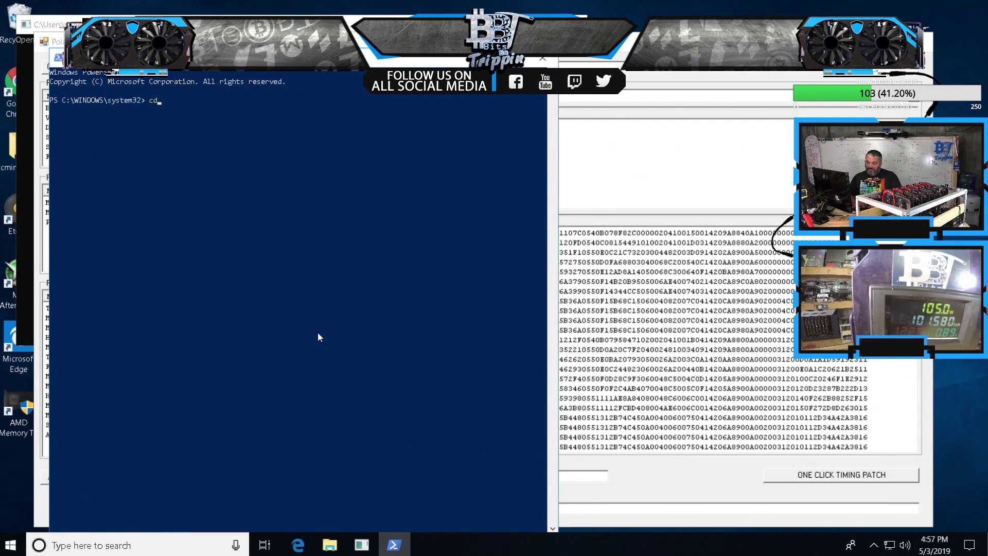
{"action": "type", "text": "cd.."}
{"action": "key", "text": "Return"}
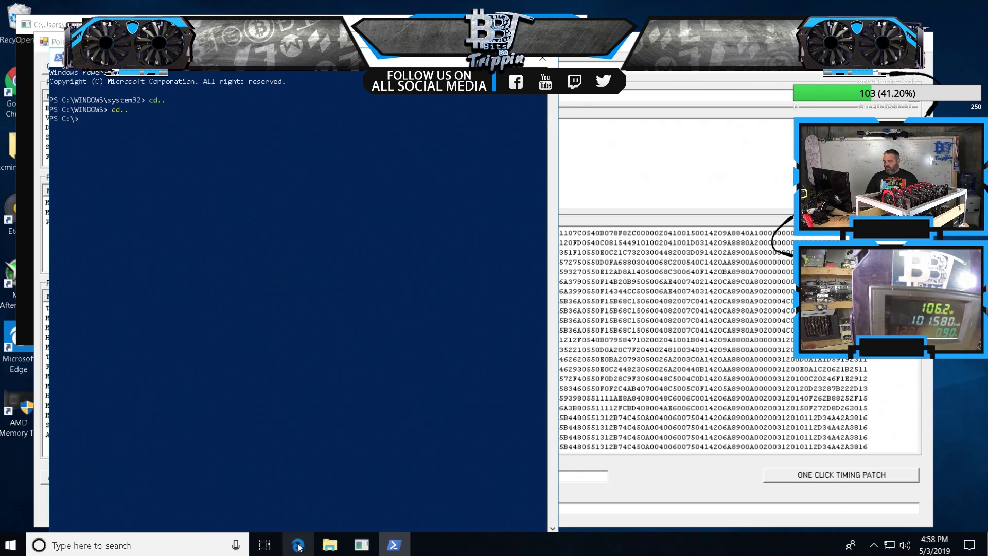
Find Google Chrome through the system search and open a new browser window
{"action": "left_click", "coordinate": [144, 547]}
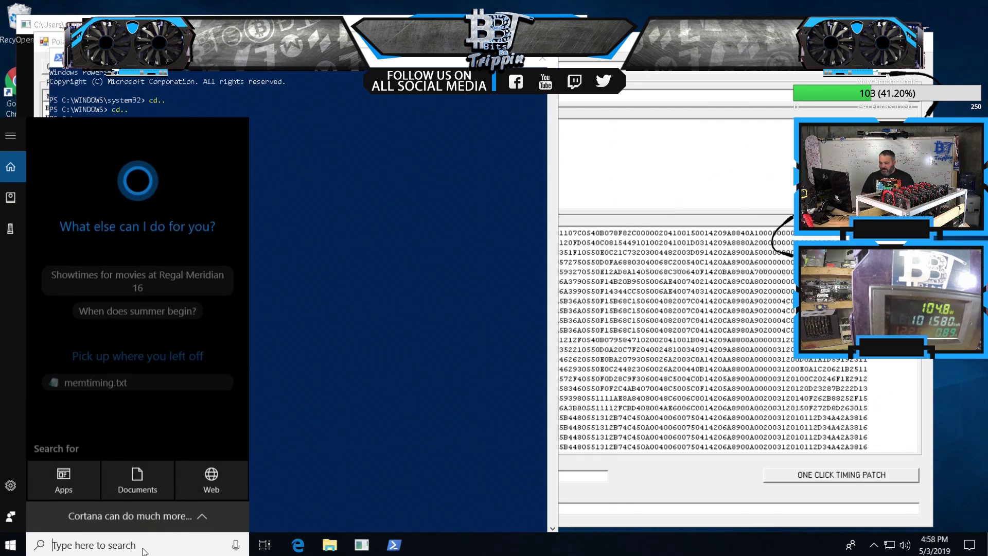
{"action": "type", "text": "c"}
{"action": "key", "text": "Return"}
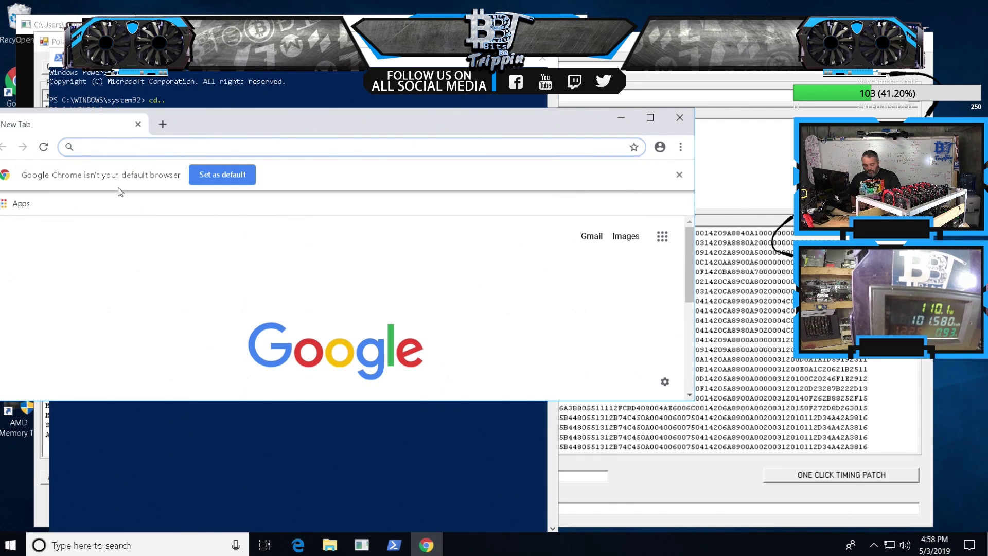
Search the web for R_Timing and open the Overclock.net R_Timings thread at its R_Timing1.03.zip download link
{"action": "type", "text": "R"}
{"action": "key", "text": "Return"}
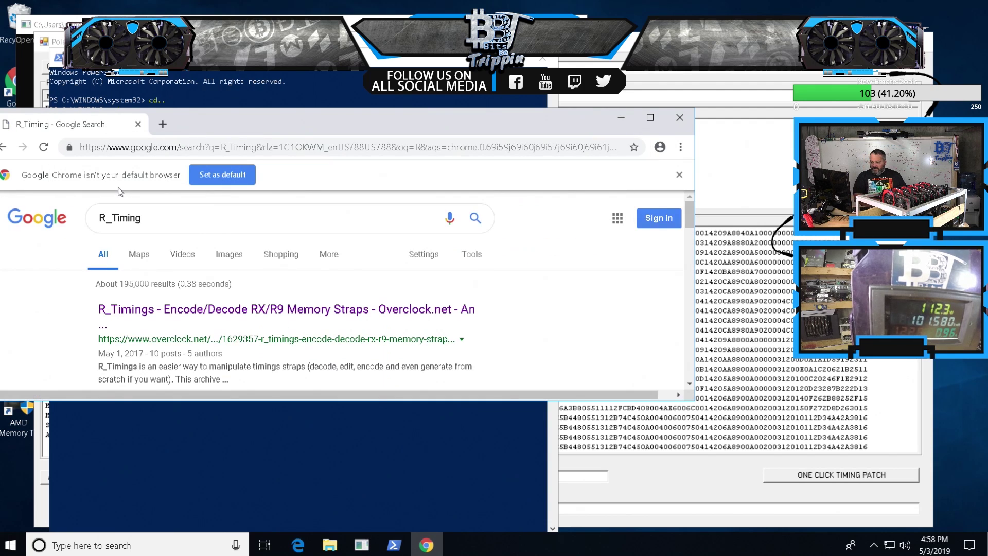
{"action": "left_click", "coordinate": [133, 317]}
{"action": "scroll", "coordinate": [162, 333], "scroll_direction": "down", "scroll_amount": 4}
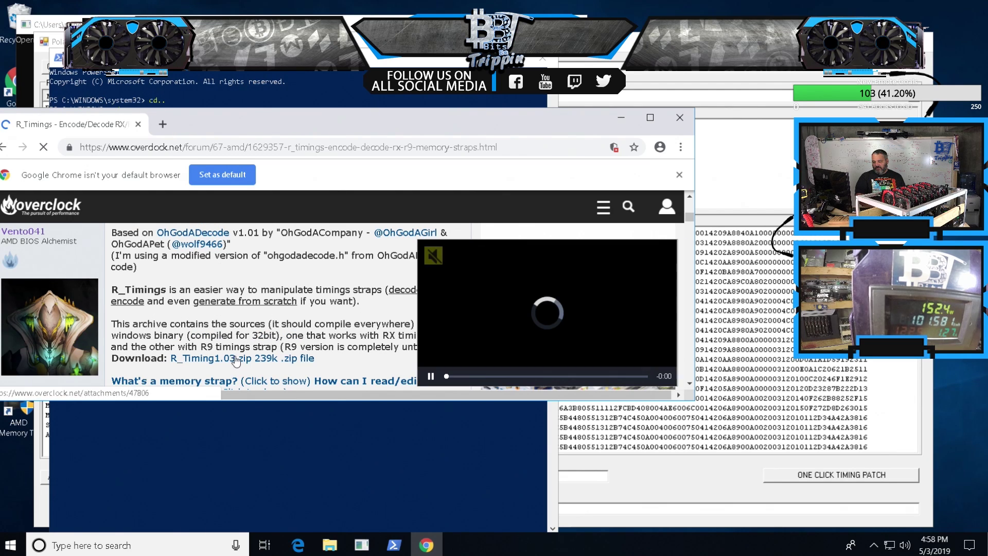
Switch to PowerShell, change directory to C:\R_Timing1.03 and list the folder's contents with dir
{"action": "left_click", "coordinate": [505, 443]}
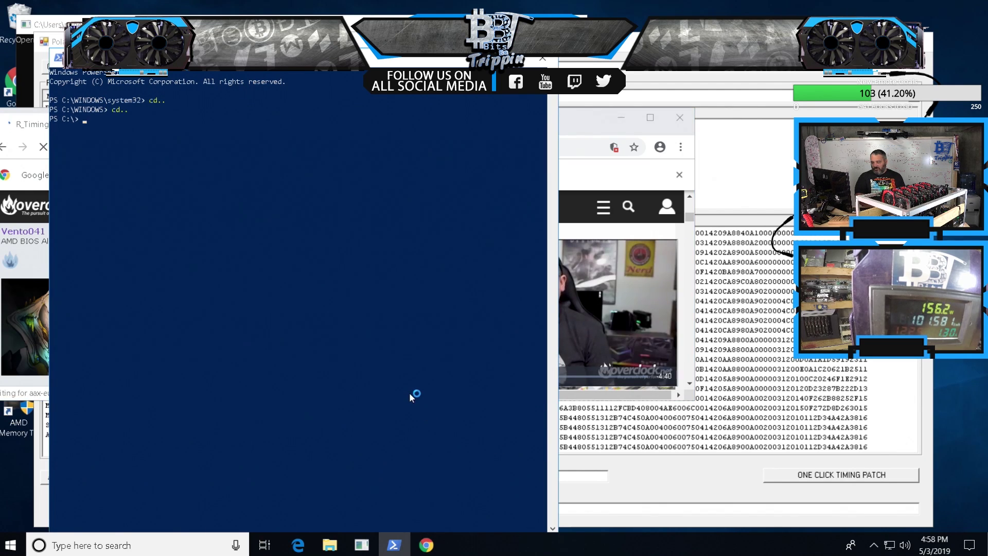
{"action": "type", "text": "cd"}
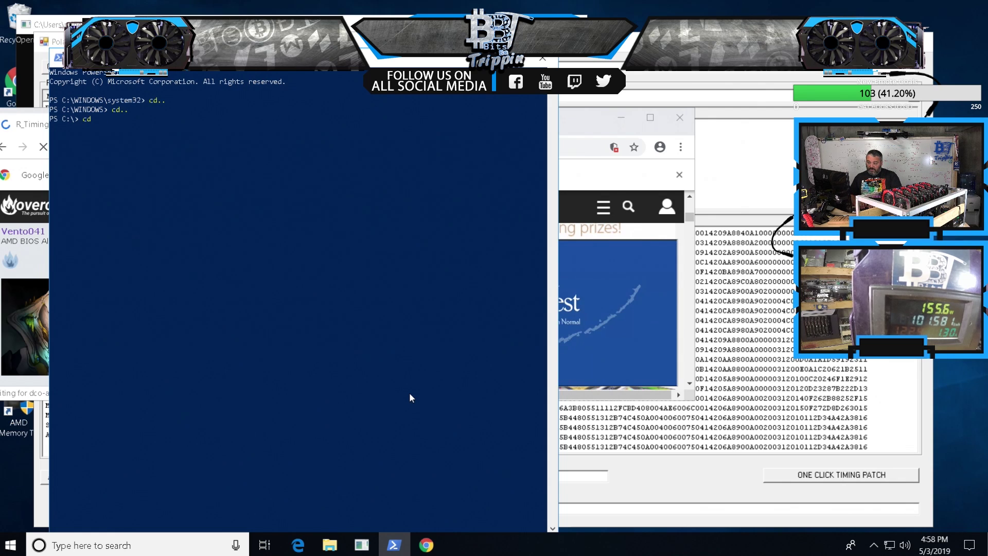
{"action": "type", "text": " R_"}
{"action": "key", "text": "Return"}
{"action": "type", "text": "cd R_"}
{"action": "key", "text": "Tab"}
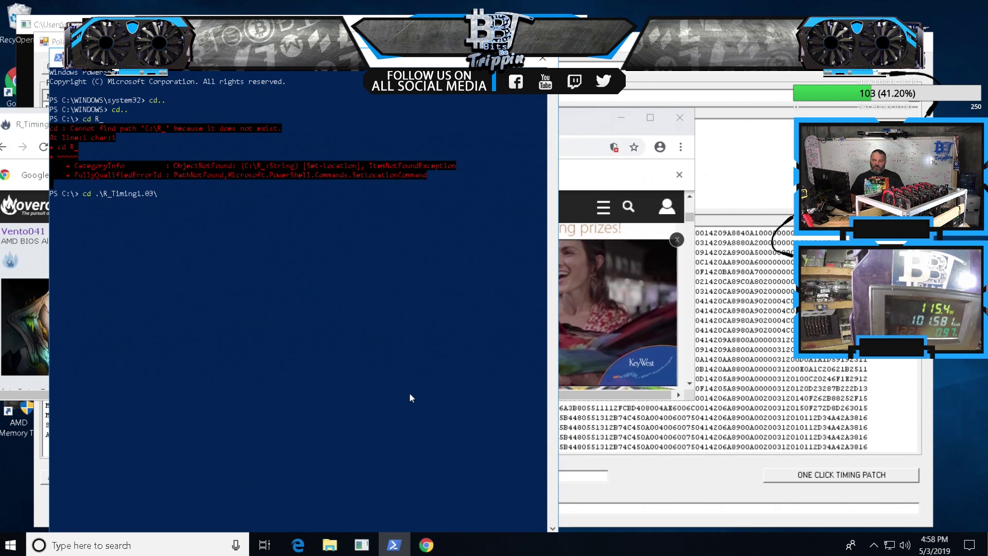
{"action": "key", "text": "Return"}
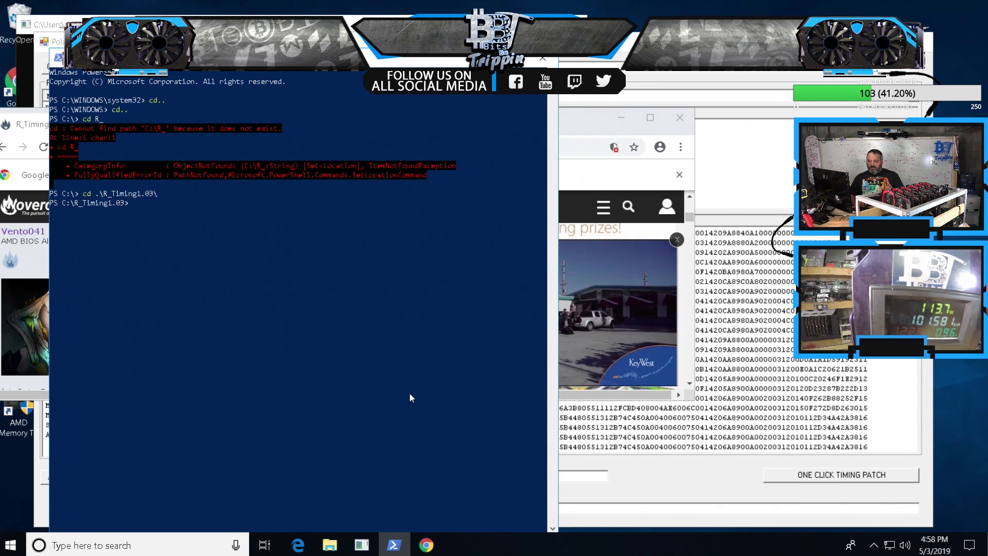
{"action": "type", "text": "dir"}
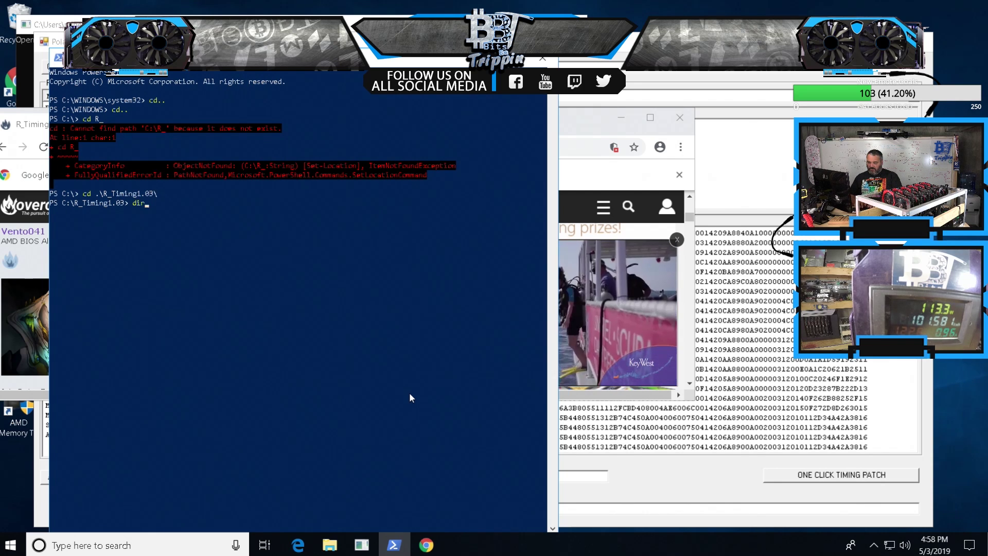
{"action": "key", "text": "Return"}
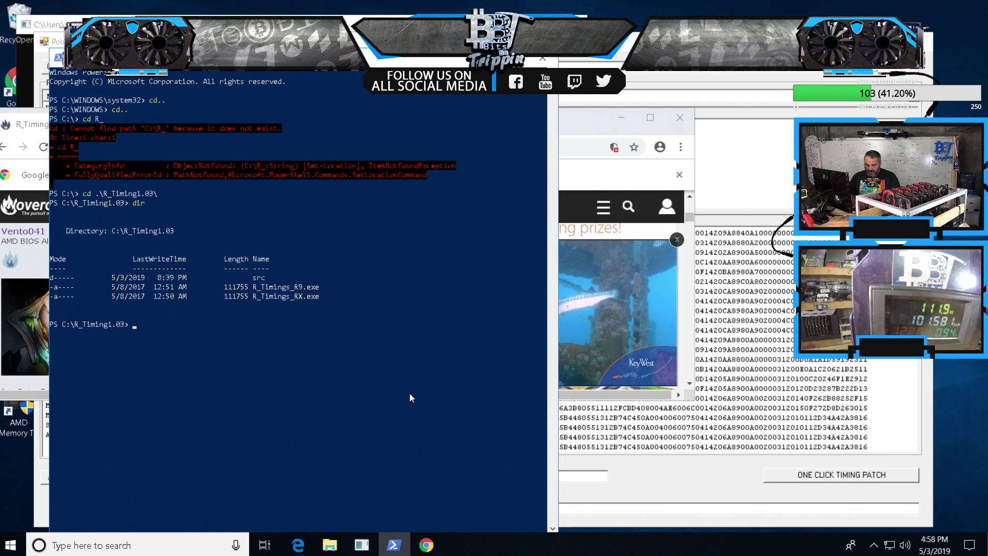
Run .\R_Timings_RX.exe with the copied 2:2000 timing strap as input and memtiming.txt as the output file
{"action": "type", "text": "\\R_"}
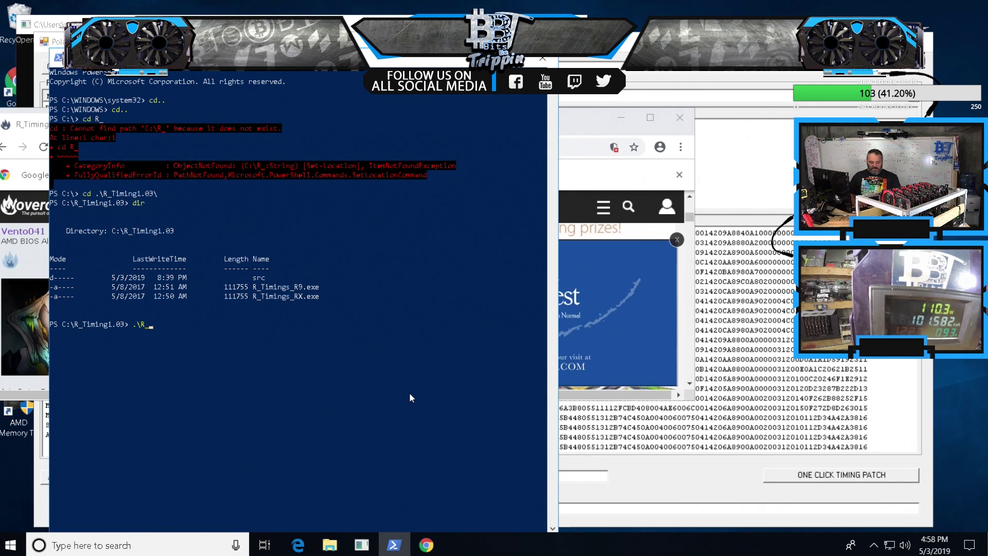
{"action": "key", "text": "Tab"}
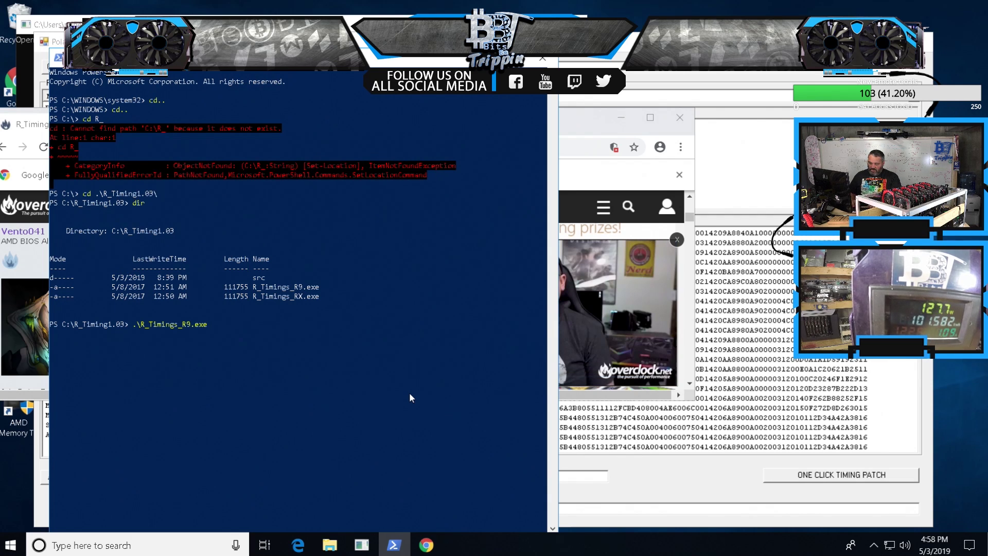
{"action": "key", "text": "Left"}
{"action": "key", "text": "Left"}
{"action": "key", "text": "Left"}
{"action": "key", "text": "Left"}
{"action": "key", "text": "BackSpace"}
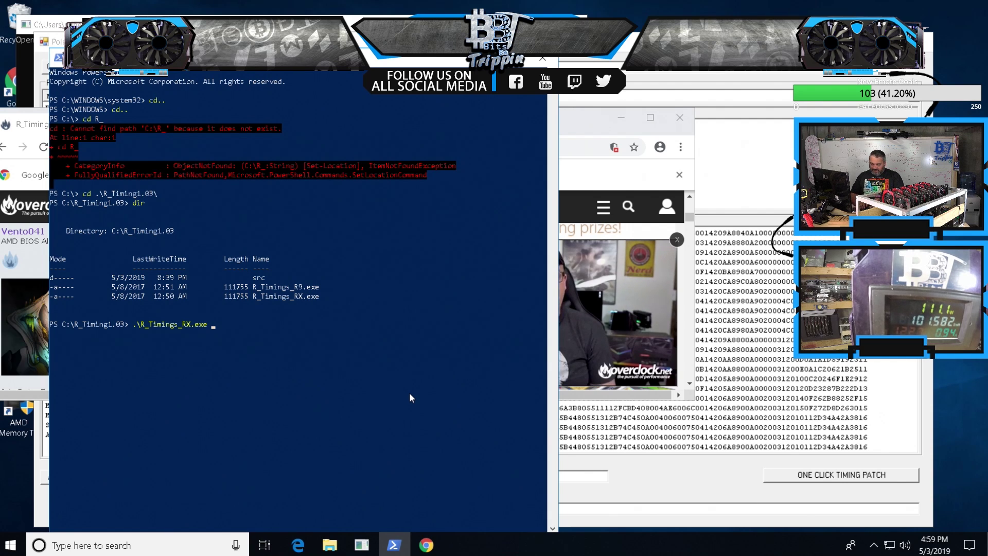
{"action": "key", "text": "ctrl+v"}
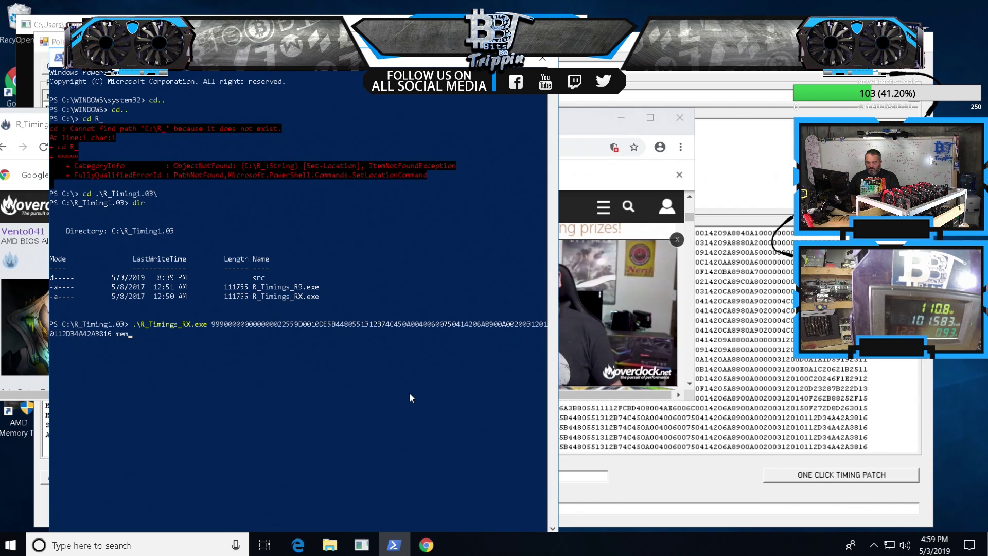
{"action": "type", "text": "xt"}
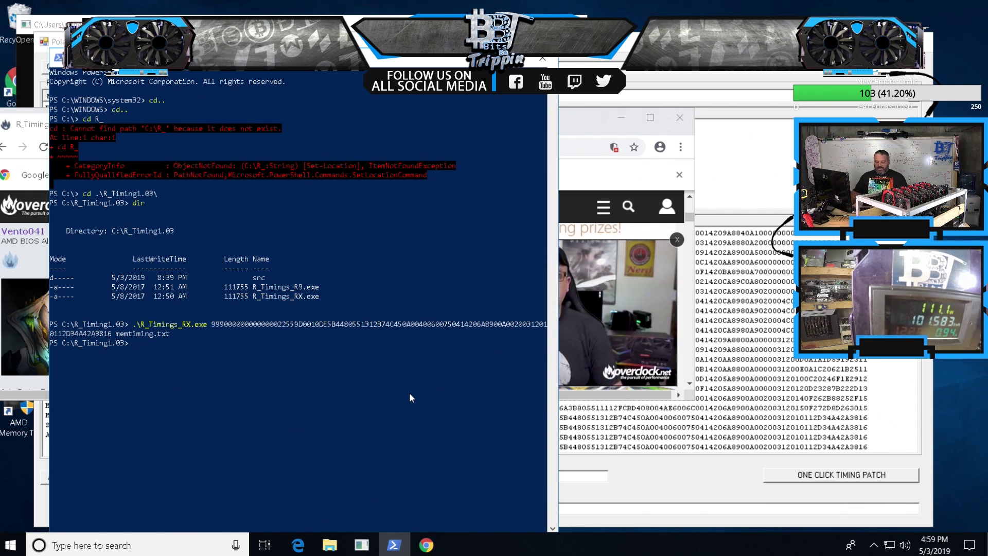
Open memtiming.txt from the R_Timing1.03 folder on drive C and review the decoded memory timings through to the end of the file
{"action": "left_click", "coordinate": [725, 82]}
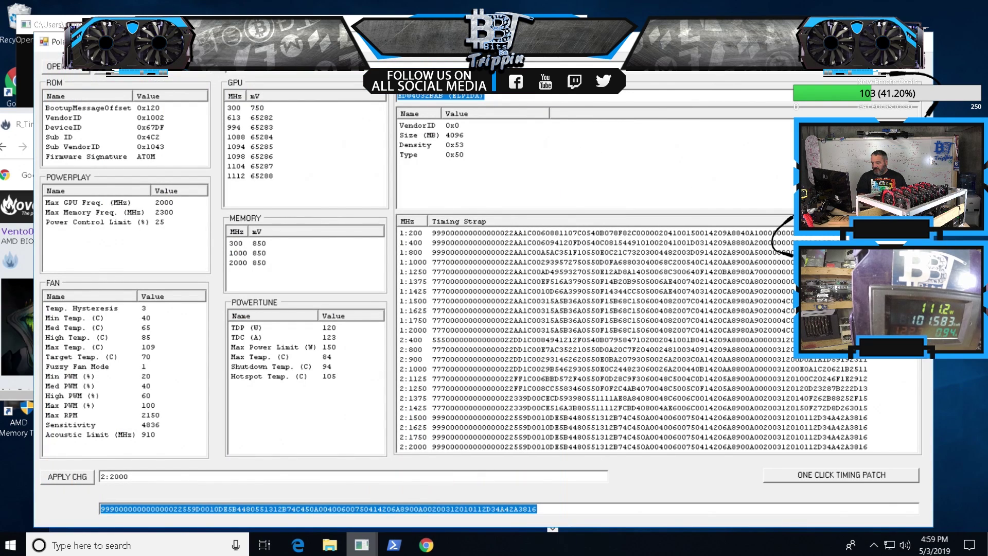
{"action": "left_click", "coordinate": [331, 545]}
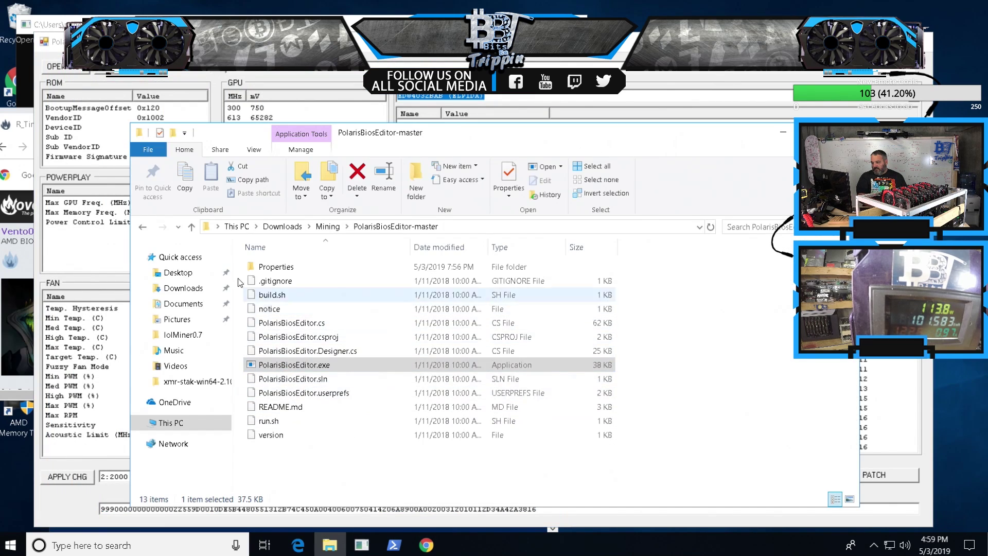
{"action": "left_click", "coordinate": [175, 422]}
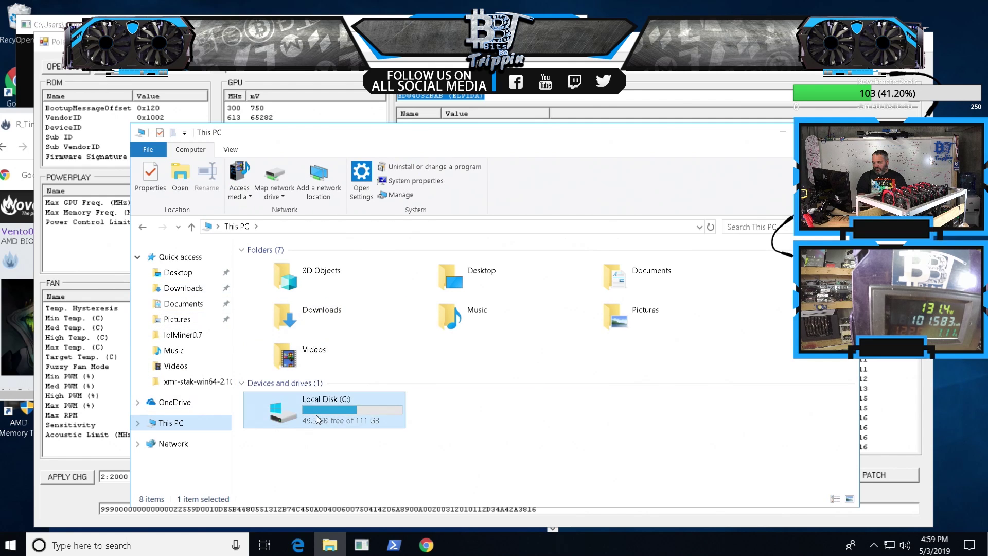
{"action": "double_click", "coordinate": [308, 404]}
{"action": "double_click", "coordinate": [282, 378]}
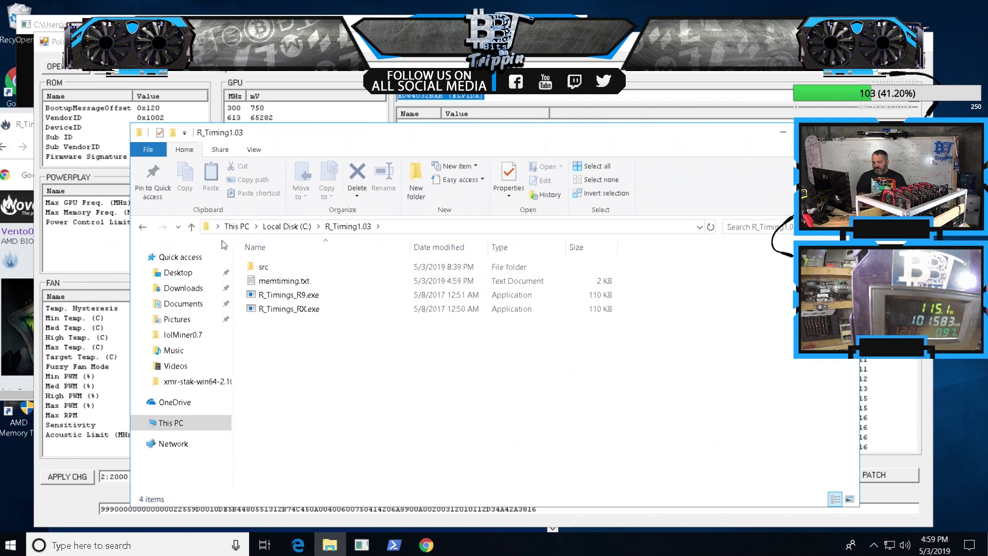
{"action": "left_click", "coordinate": [278, 284]}
{"action": "double_click", "coordinate": [281, 285]}
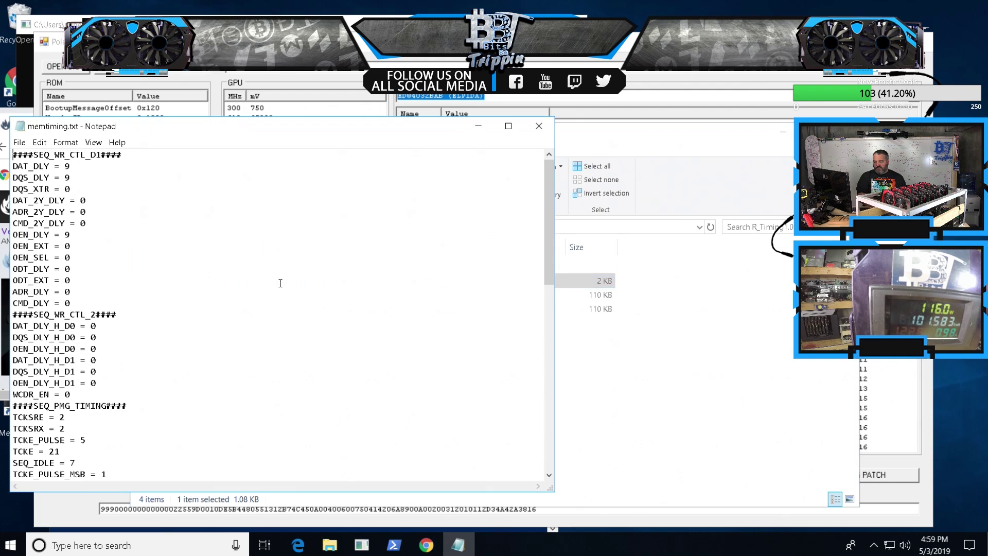
{"action": "left_click_drag", "start_coordinate": [548, 212], "coordinate": [566, 409]}
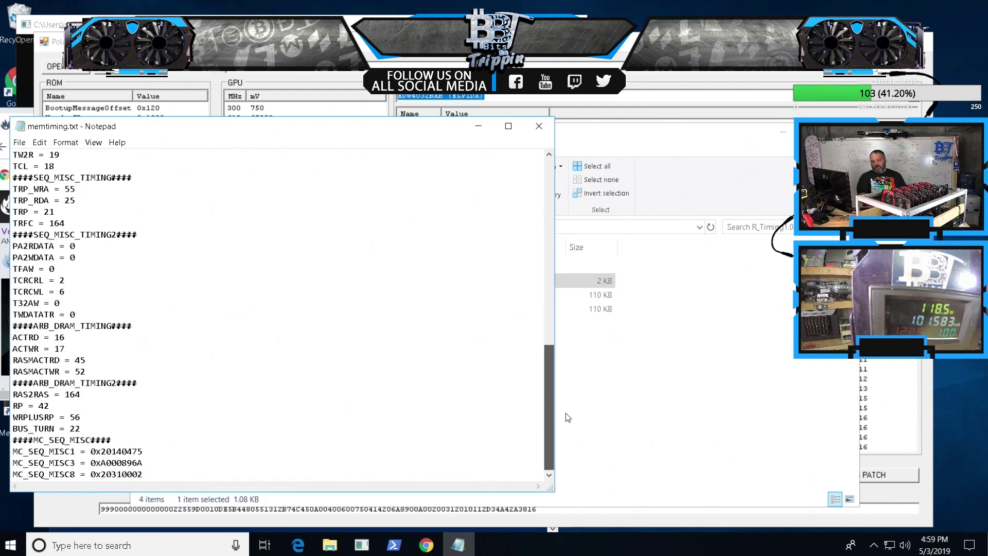